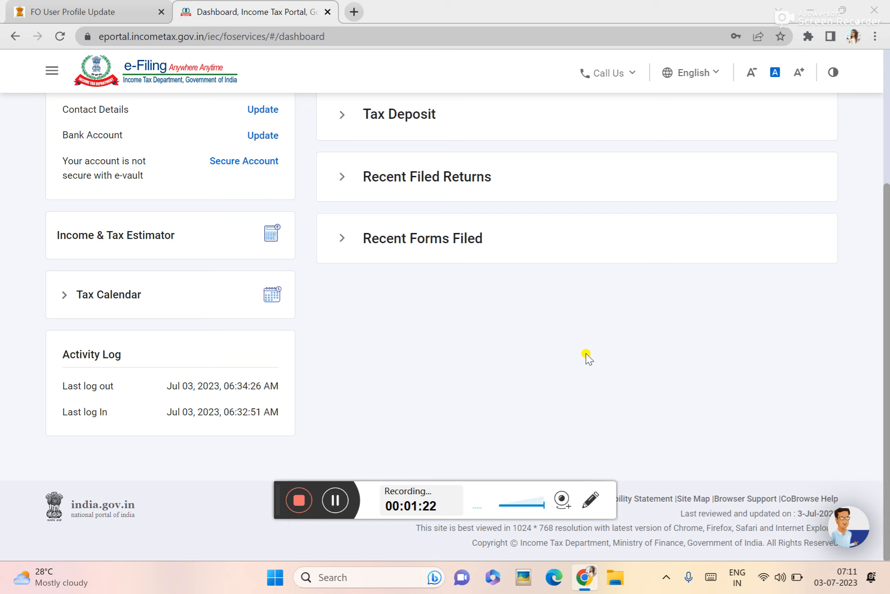
- Start filing the income tax return for the year ended 31-Mar-2023 from the dashboard
{"action": "scroll", "coordinate": [572, 374], "scroll_direction": "up", "scroll_amount": 3}
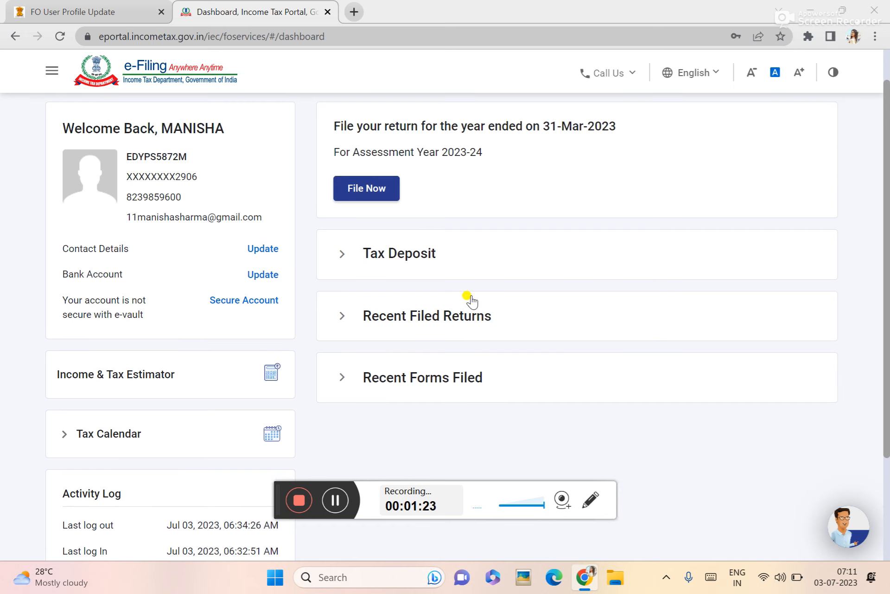
{"action": "left_click", "coordinate": [365, 196]}
{"action": "left_click", "coordinate": [715, 122]}
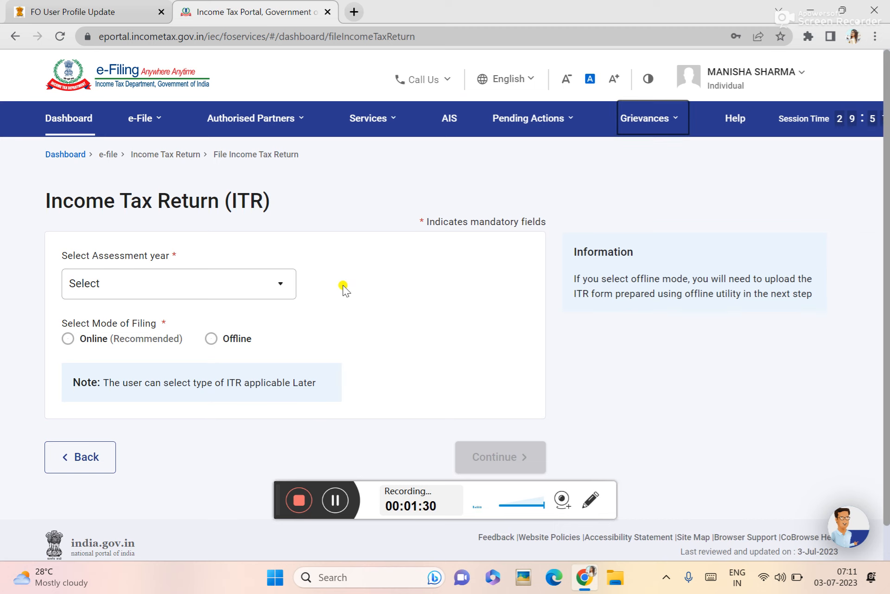
- Choose assessment year 2023-24 (Current A.Y.) with online filing mode, and start a new filing
{"action": "left_click", "coordinate": [276, 292]}
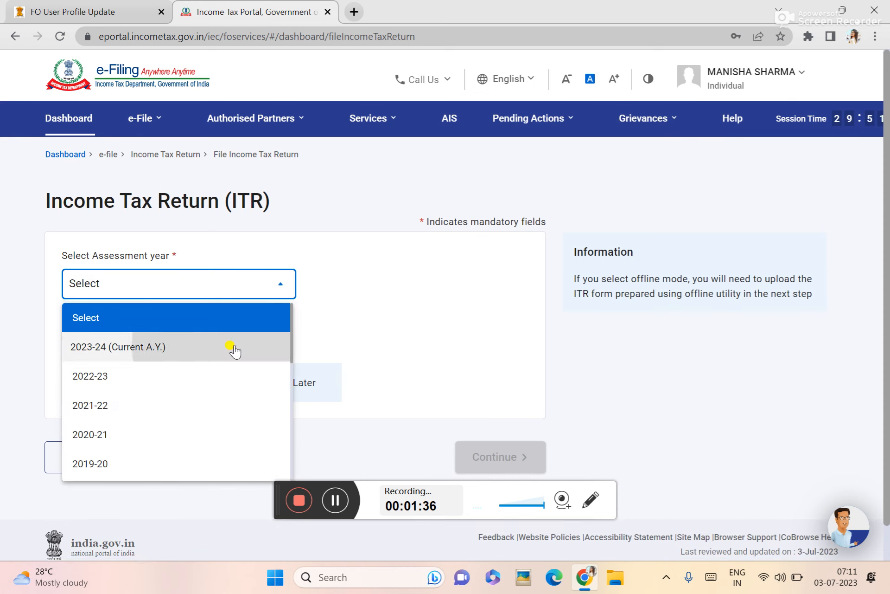
{"action": "left_click", "coordinate": [233, 349]}
{"action": "left_click", "coordinate": [68, 343]}
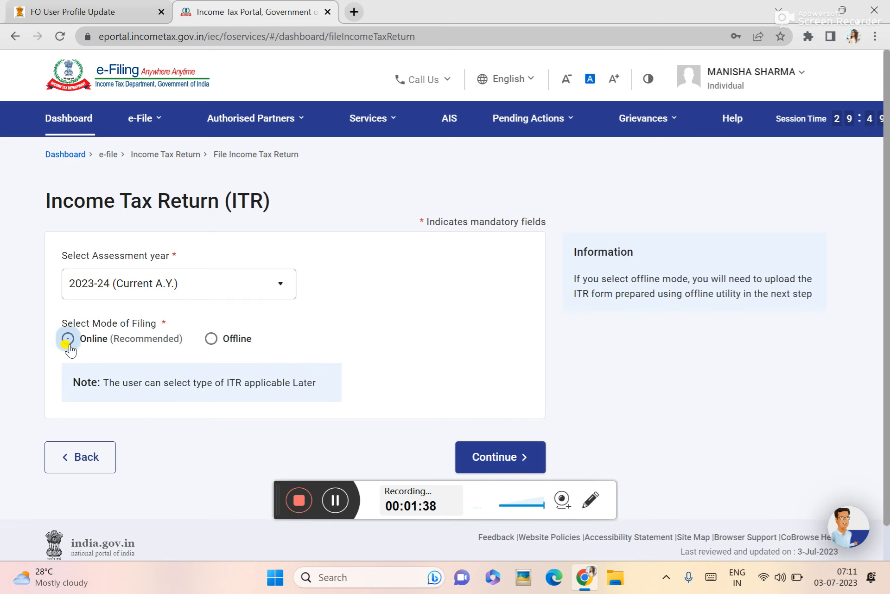
{"action": "left_click", "coordinate": [496, 457]}
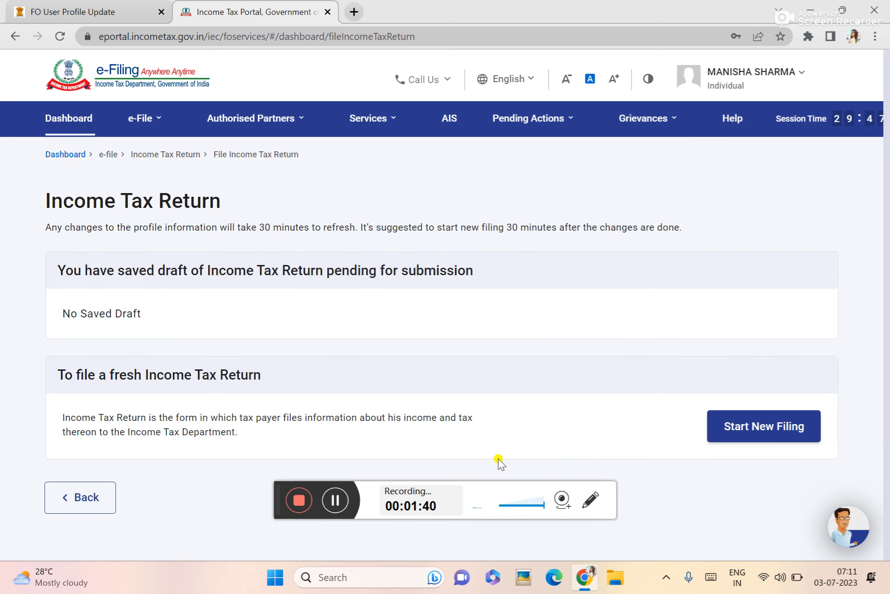
{"action": "left_click", "coordinate": [756, 428]}
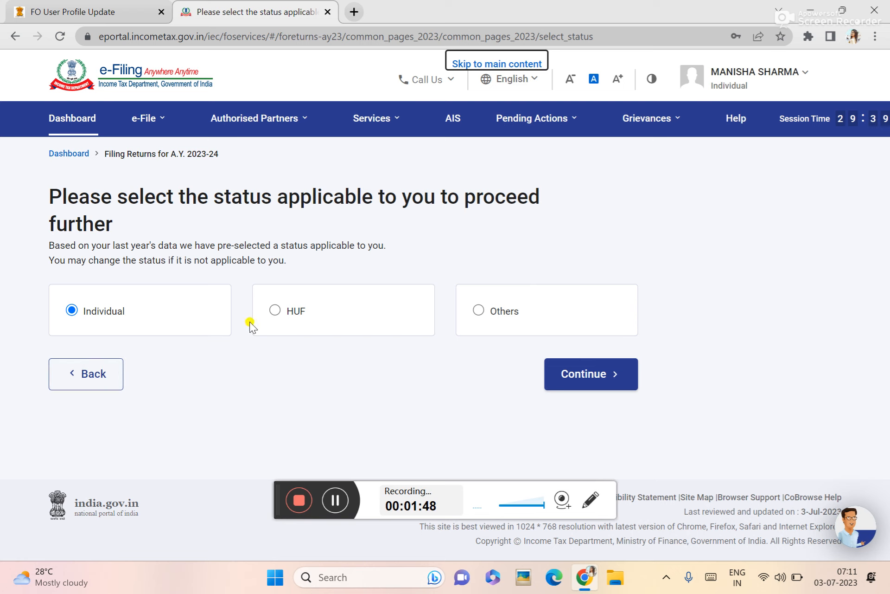
- Try the HUF and Others statuses and review the entity types offered under Others
{"action": "left_click", "coordinate": [277, 311]}
{"action": "left_click", "coordinate": [479, 310]}
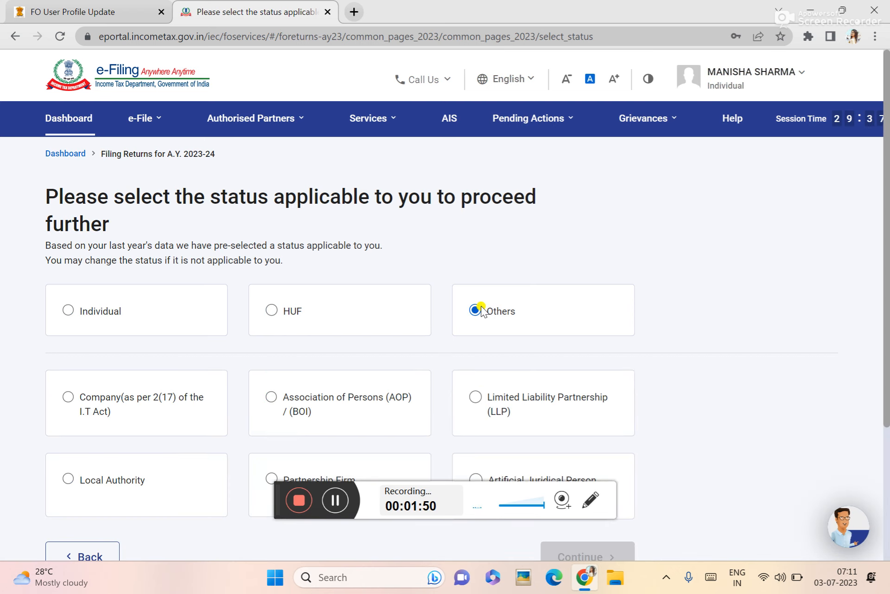
{"action": "scroll", "coordinate": [372, 354], "scroll_direction": "down", "scroll_amount": 2}
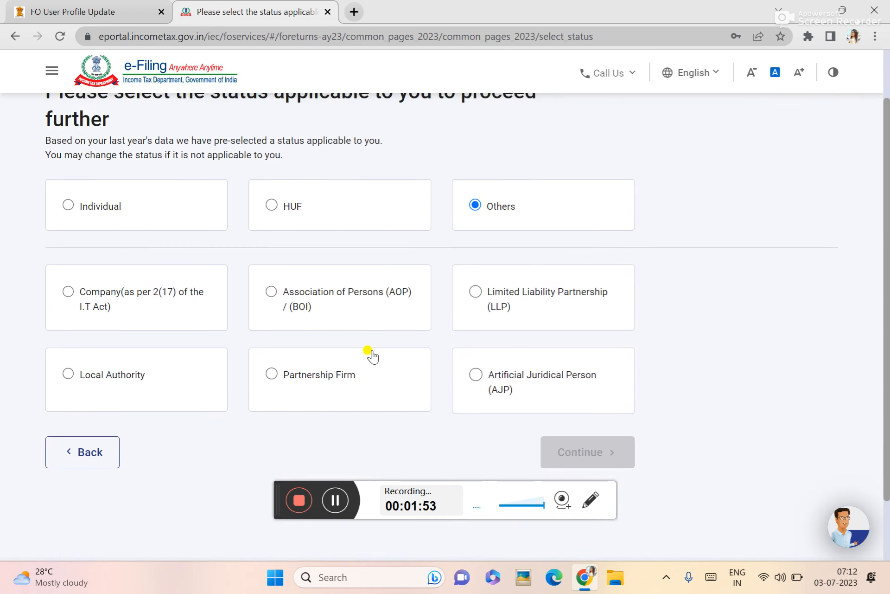
{"action": "scroll", "coordinate": [382, 282], "scroll_direction": "up", "scroll_amount": 2}
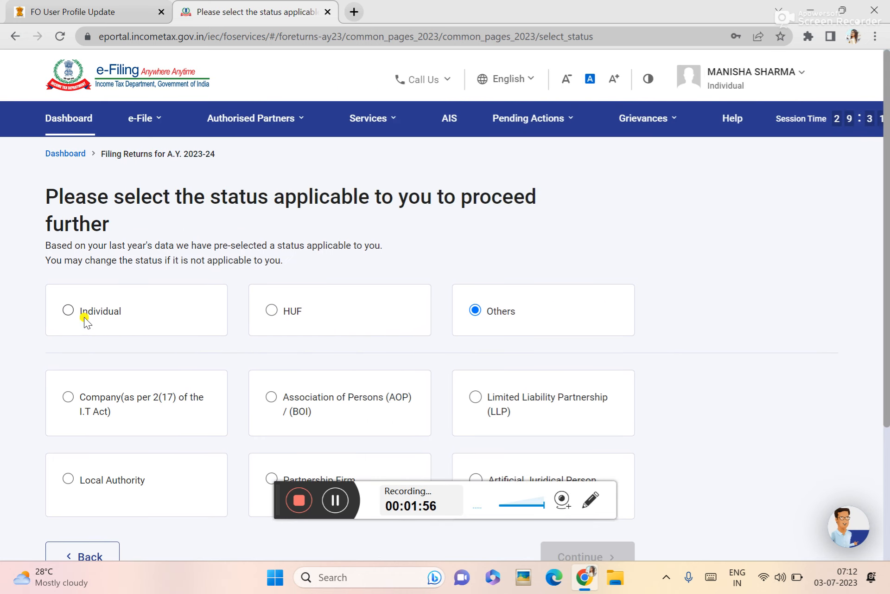
- Continue with the Individual status and review the eligibility descriptions of ITR-1, ITR-2, ITR-3 and ITR-4 in turn
{"action": "left_click", "coordinate": [69, 310]}
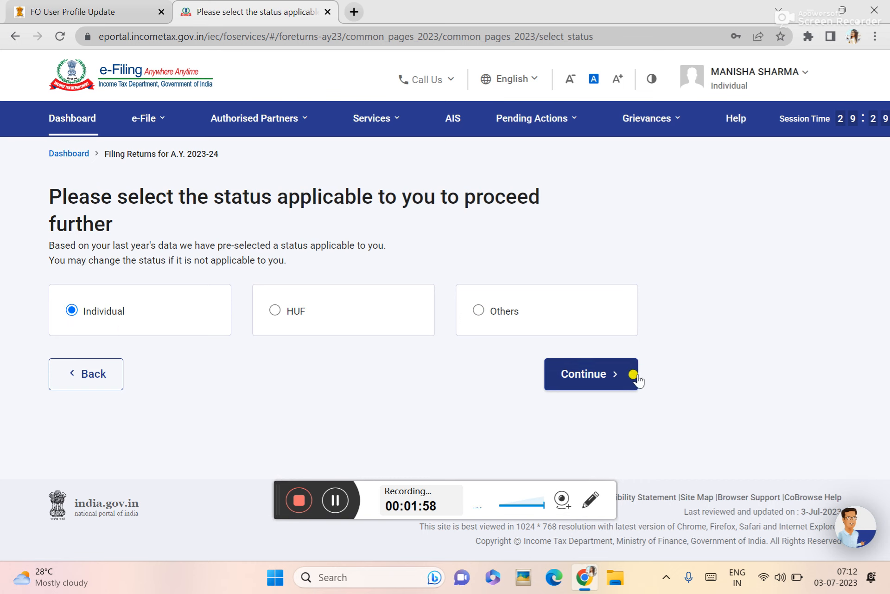
{"action": "left_click", "coordinate": [597, 375]}
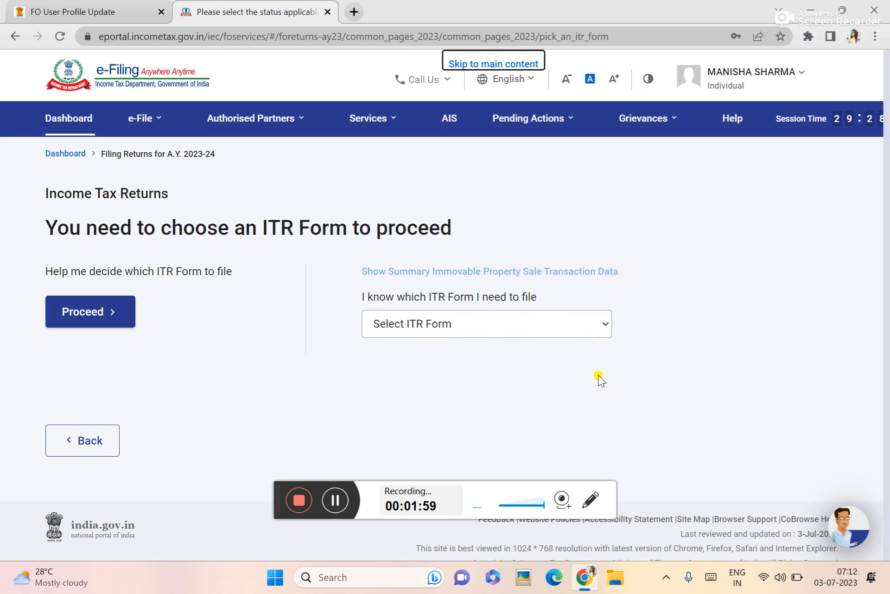
{"action": "left_click", "coordinate": [579, 332]}
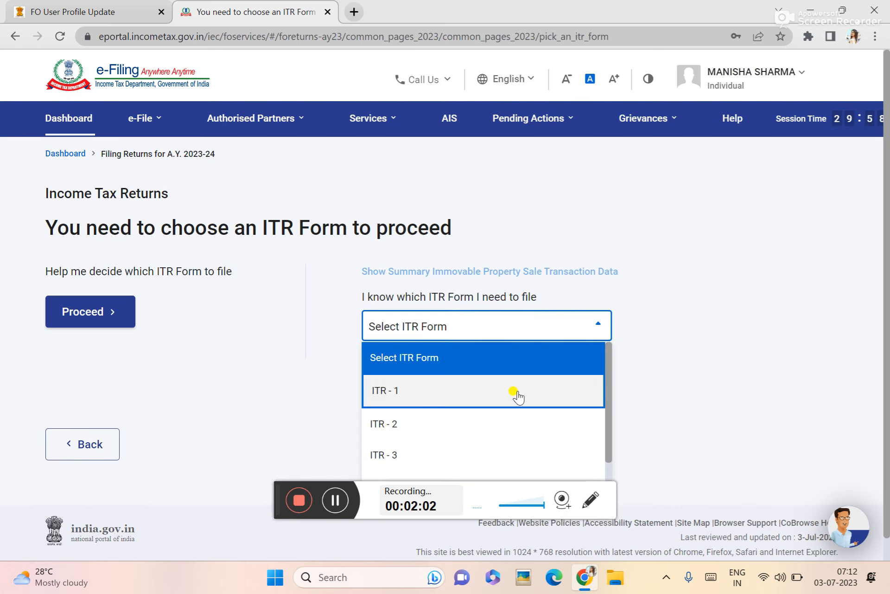
{"action": "left_click", "coordinate": [517, 396]}
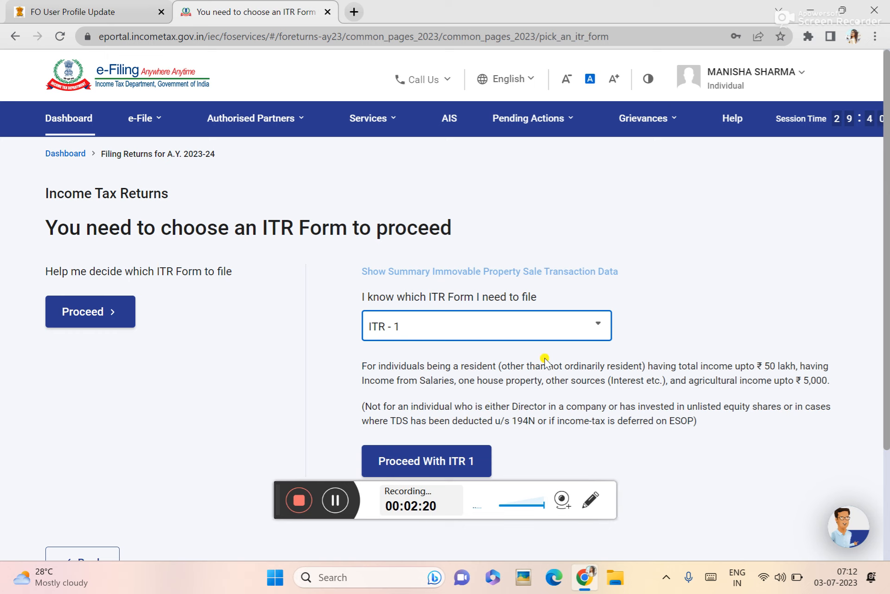
{"action": "left_click", "coordinate": [560, 331]}
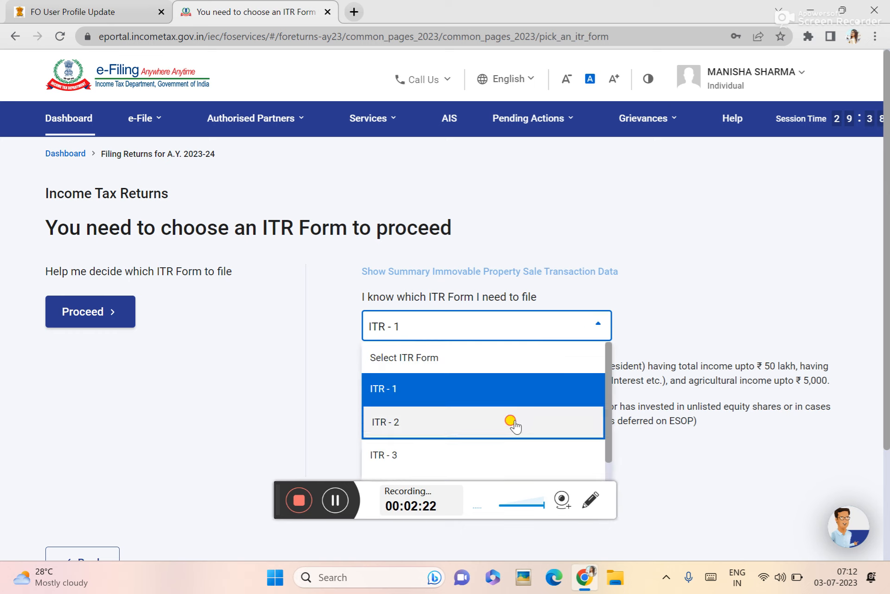
{"action": "left_click", "coordinate": [513, 423]}
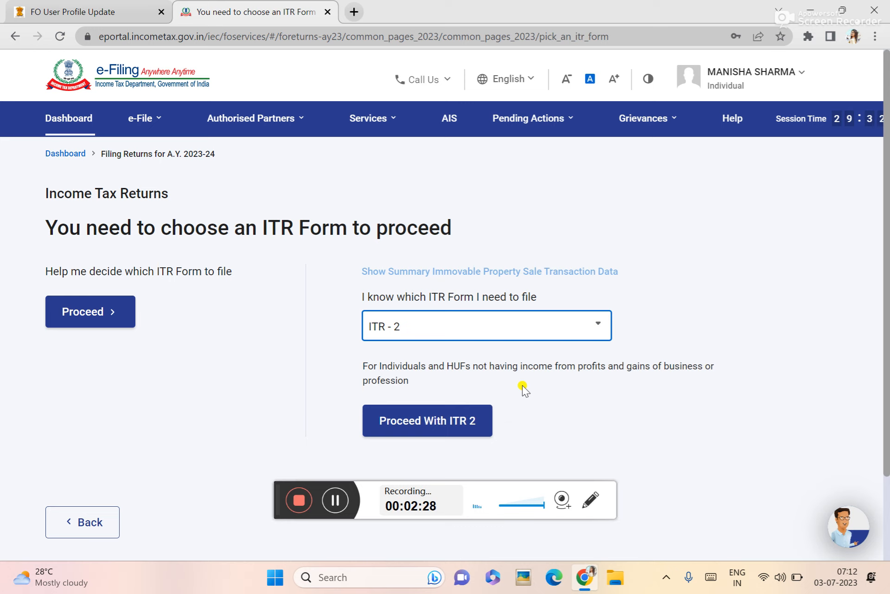
{"action": "left_click", "coordinate": [572, 333]}
{"action": "left_click", "coordinate": [450, 458]}
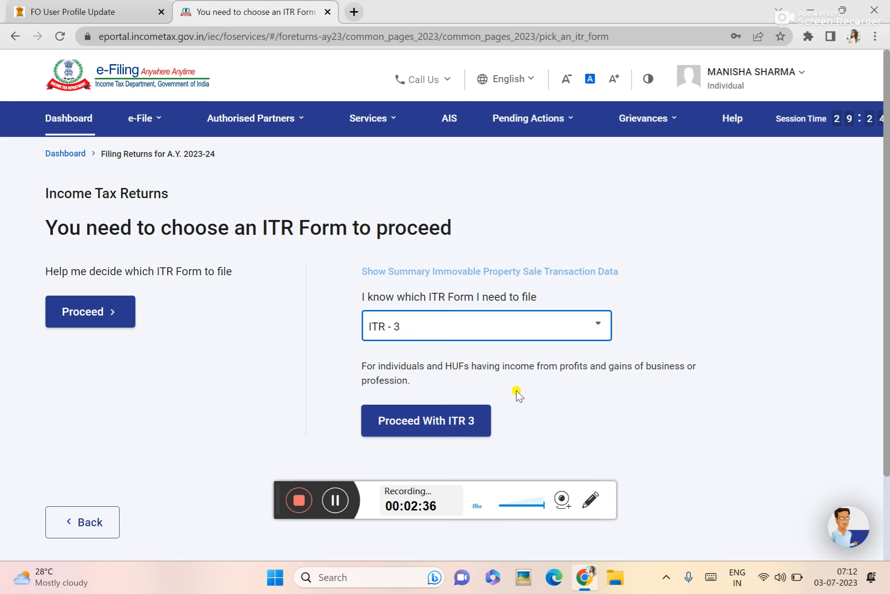
{"action": "left_click", "coordinate": [559, 328]}
{"action": "scroll", "coordinate": [502, 417], "scroll_direction": "down", "scroll_amount": 2}
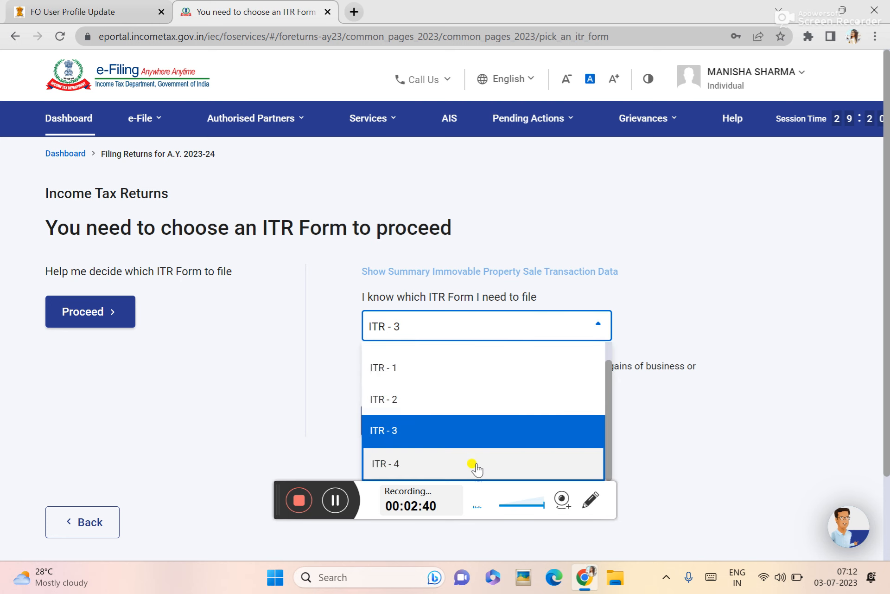
{"action": "left_click", "coordinate": [473, 466]}
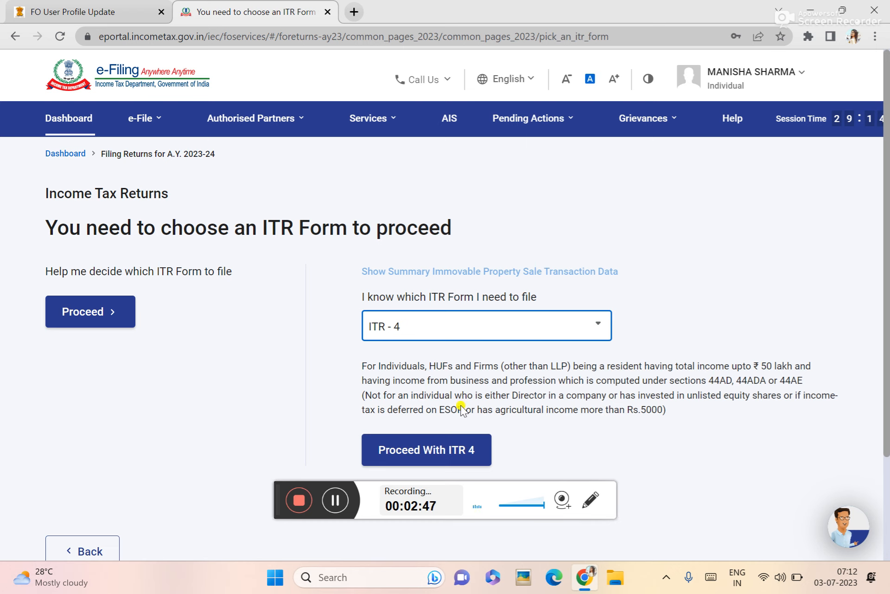
- Return to the status choice, continue as HUF, and review the available ITR forms by selecting ITR-2 and ITR-3
{"action": "left_click", "coordinate": [105, 552]}
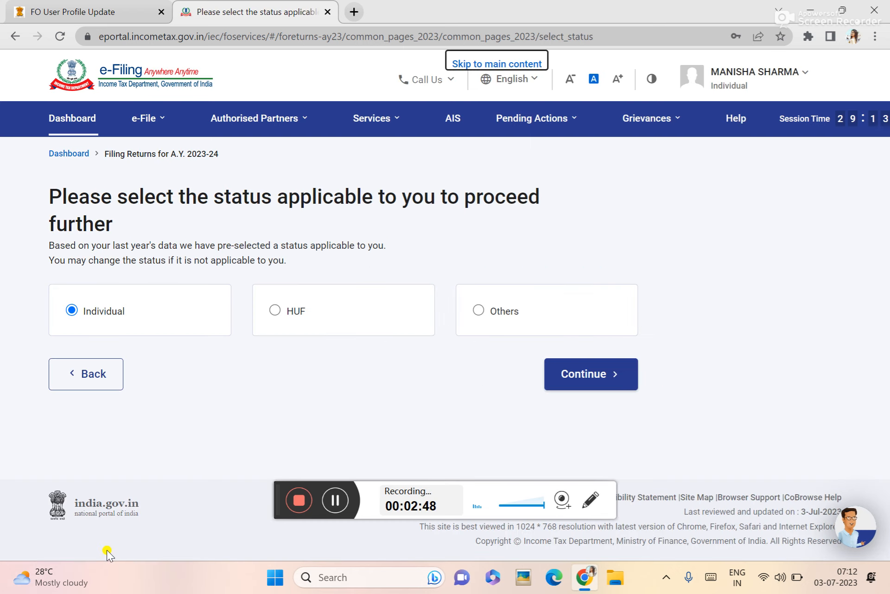
{"action": "left_click", "coordinate": [299, 317]}
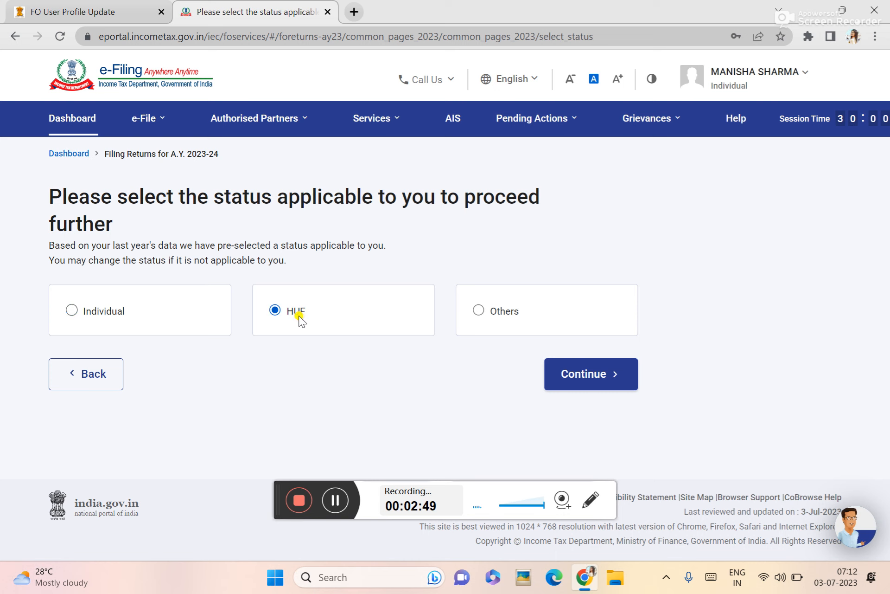
{"action": "left_click", "coordinate": [575, 375]}
{"action": "left_click", "coordinate": [468, 326]}
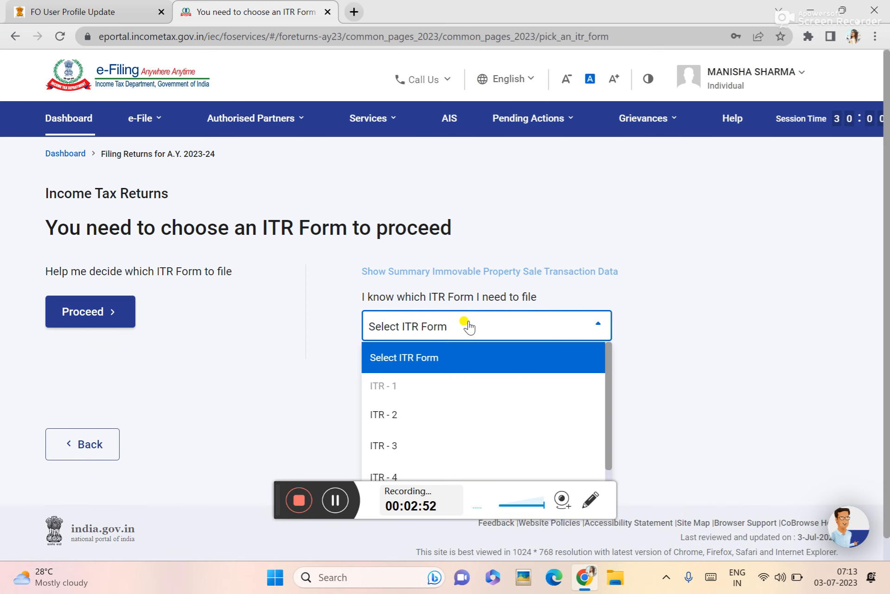
{"action": "scroll", "coordinate": [443, 389], "scroll_direction": "down", "scroll_amount": 1}
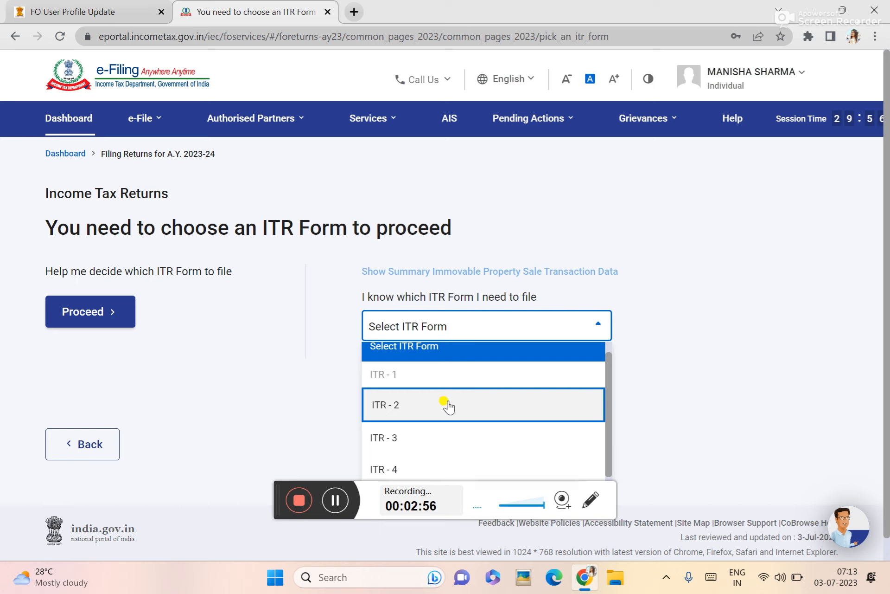
{"action": "left_click", "coordinate": [447, 407]}
{"action": "left_click", "coordinate": [482, 336]}
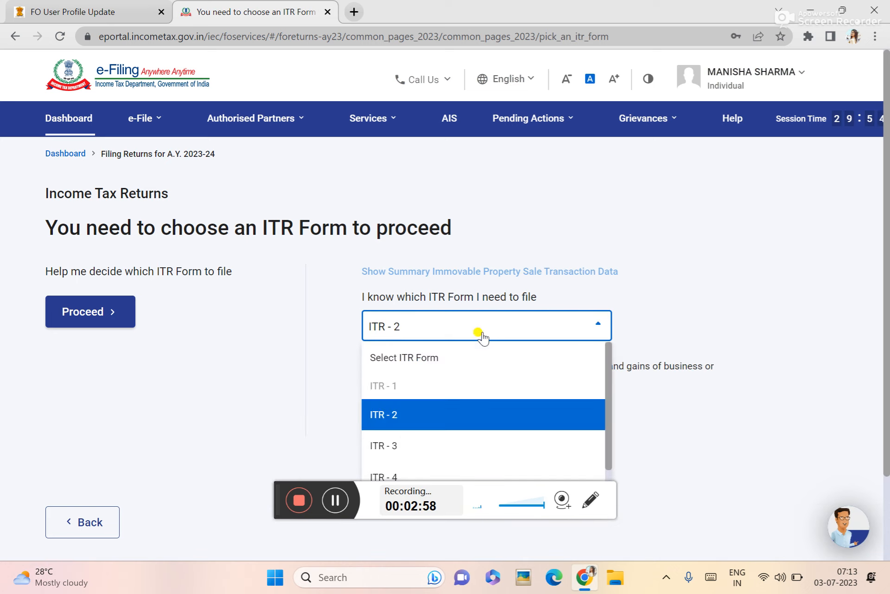
{"action": "left_click", "coordinate": [442, 446]}
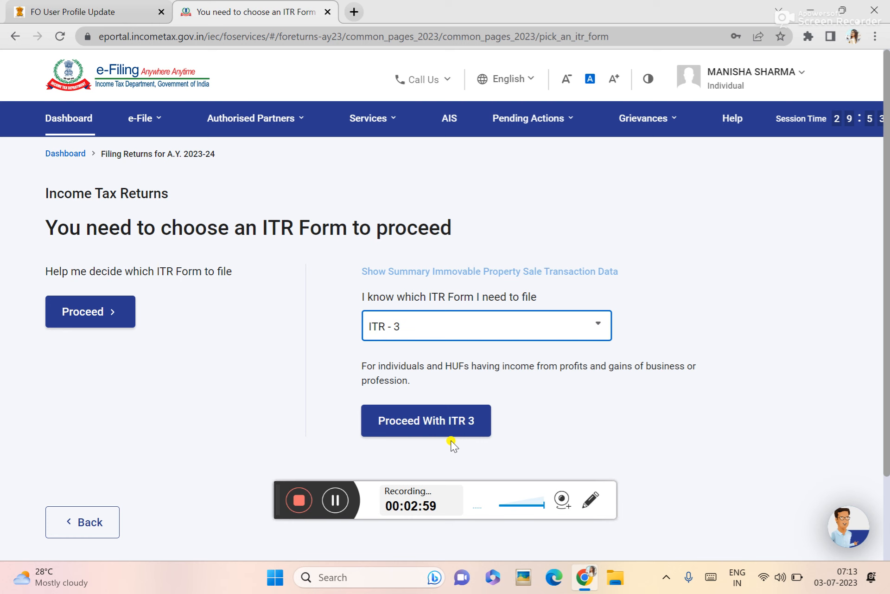
- Return to the status choice, select Others, and look through the entity types from Company to Artificial Juridical Person
{"action": "left_click", "coordinate": [426, 436]}
{"action": "left_click", "coordinate": [515, 320]}
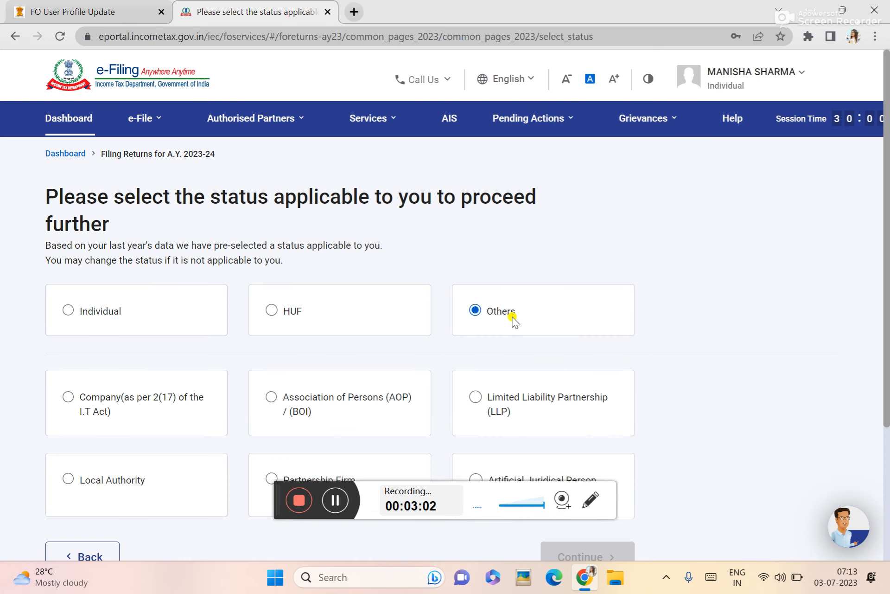
{"action": "scroll", "coordinate": [362, 371], "scroll_direction": "down", "scroll_amount": 4}
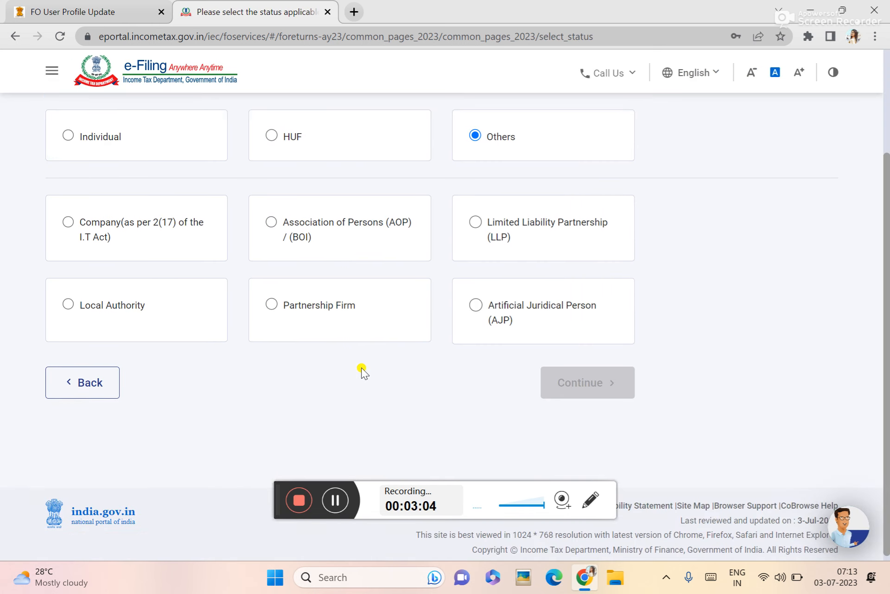
{"action": "scroll", "coordinate": [399, 360], "scroll_direction": "up", "scroll_amount": 4}
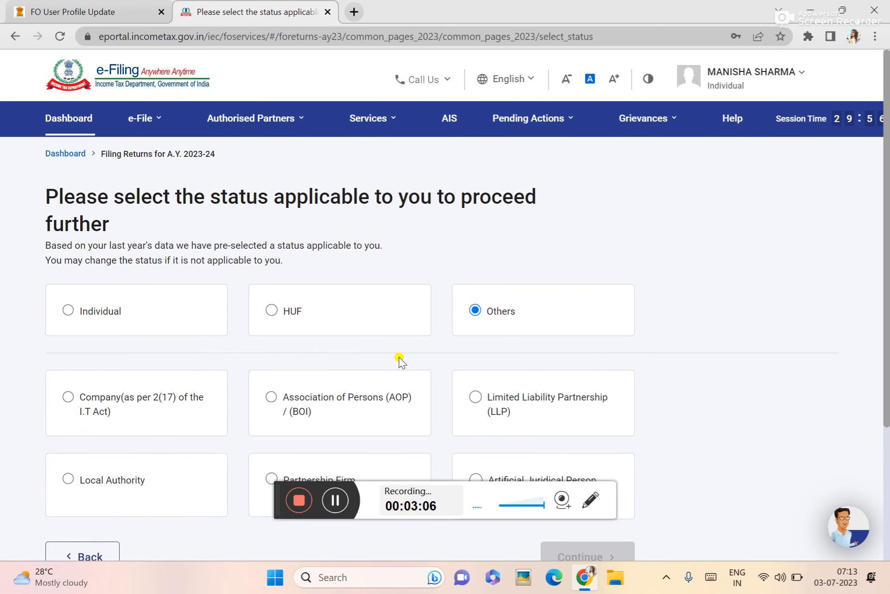